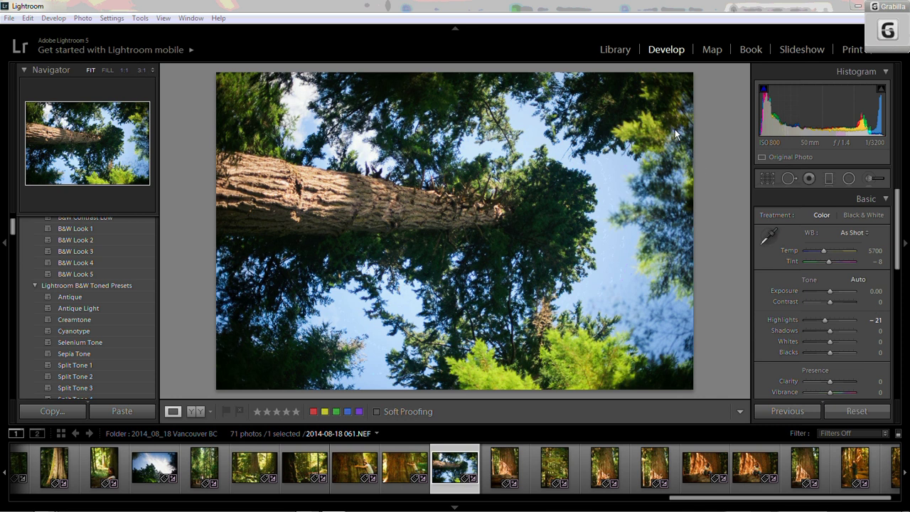
Switch from the Develop module to the Library module.
{"action": "left_click", "coordinate": [613, 49]}
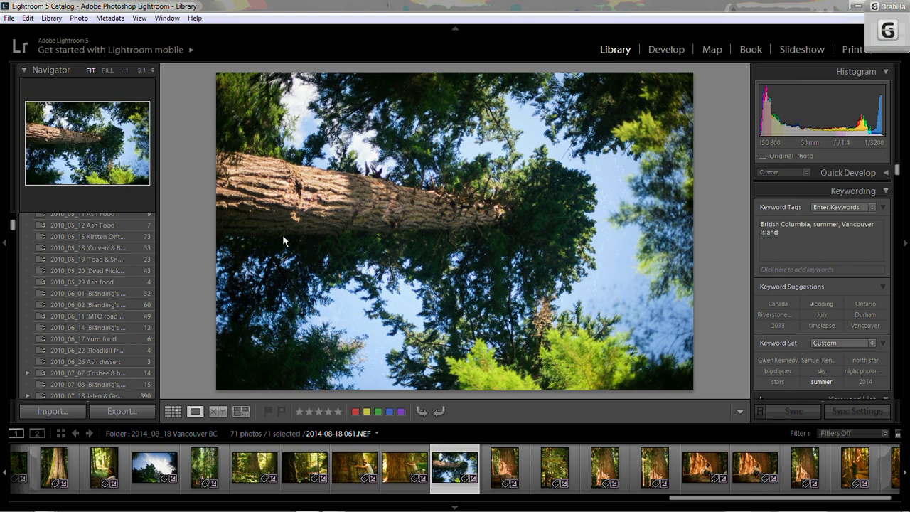
Start an import with the 2014_08_20 Ucluelet BC folder on BC BACKUP 4 (D:) as source.
{"action": "left_click", "coordinate": [52, 411]}
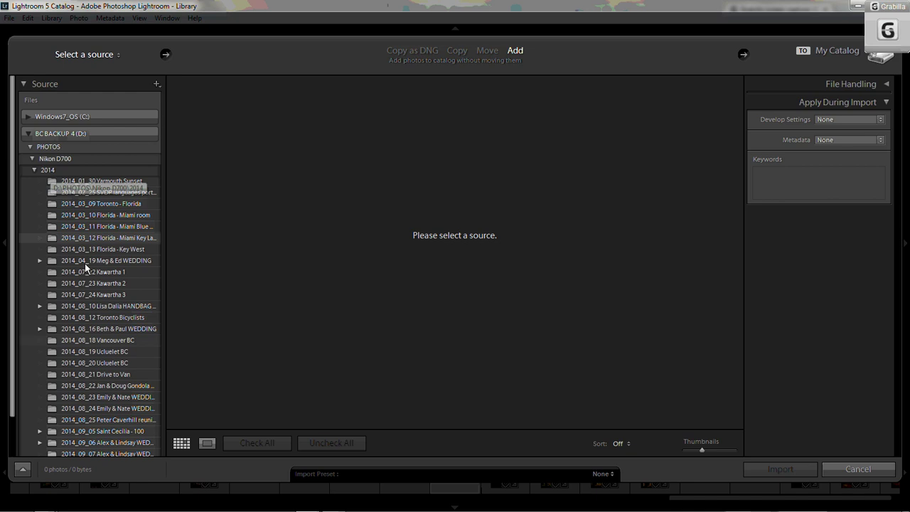
{"action": "scroll", "coordinate": [89, 285], "scroll_direction": "down", "scroll_amount": 1}
{"action": "scroll", "coordinate": [88, 284], "scroll_direction": "down", "scroll_amount": 1}
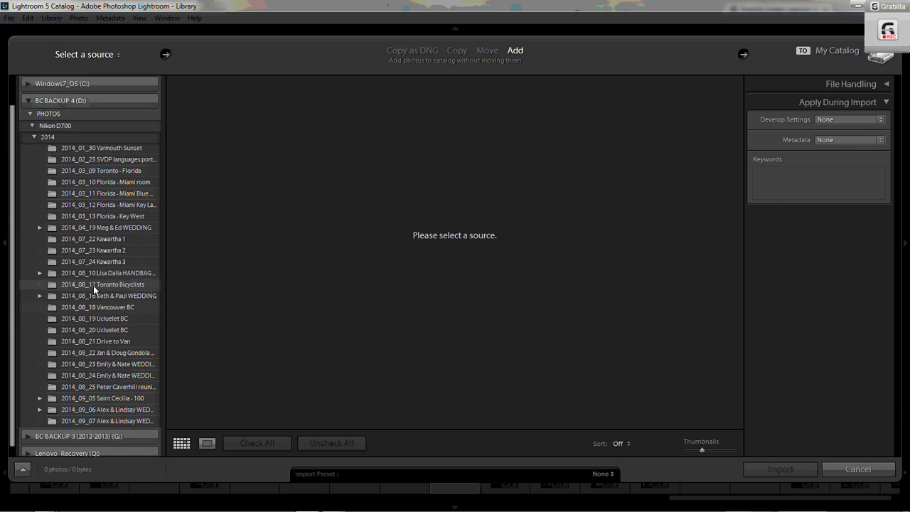
{"action": "left_click", "coordinate": [108, 331]}
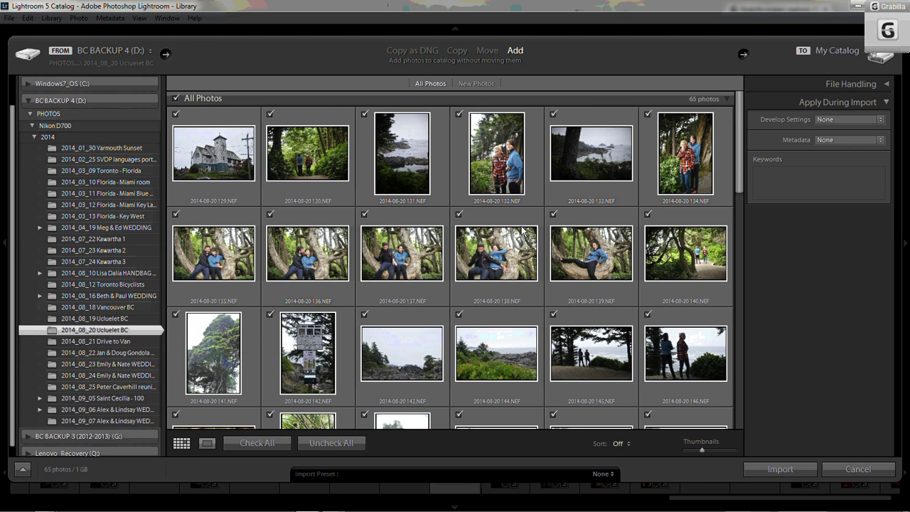
Import the 65 photos with keywords Ucluelet, British Columbia, summer and Canada.
{"action": "mouse_move", "coordinate": [530, 357]}
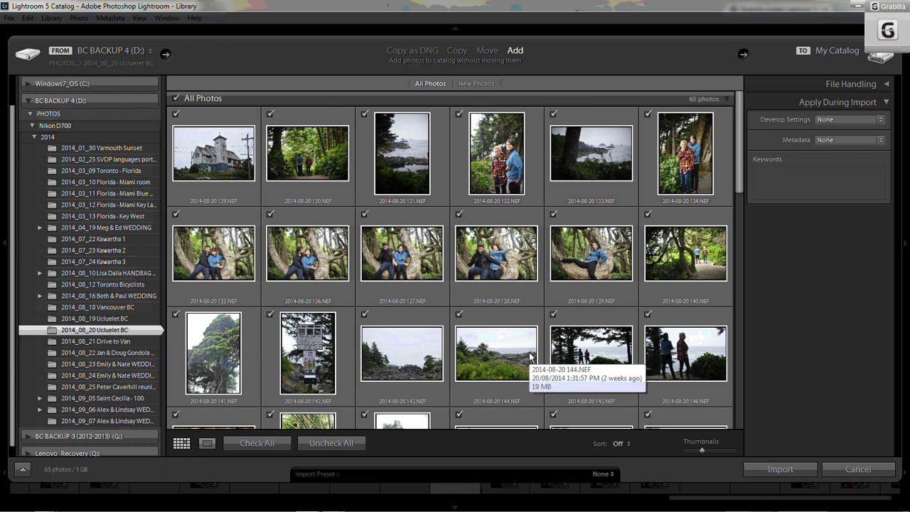
{"action": "left_click", "coordinate": [879, 189]}
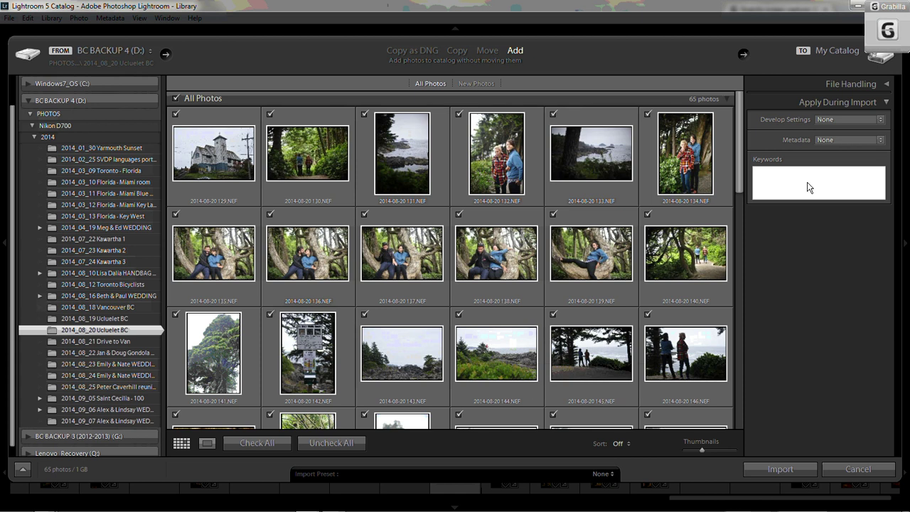
{"action": "type", "text": "Ucluelet, British Columbia, summer,"}
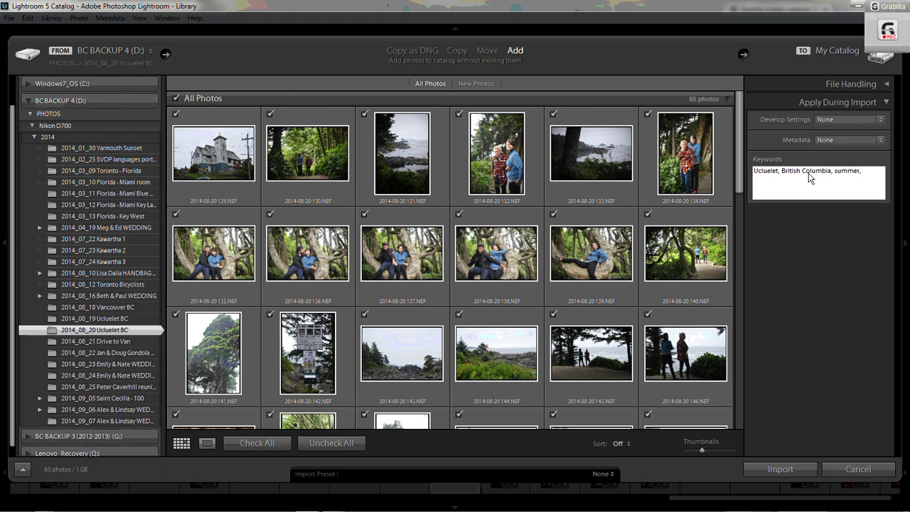
{"action": "type", "text": "Ca"}
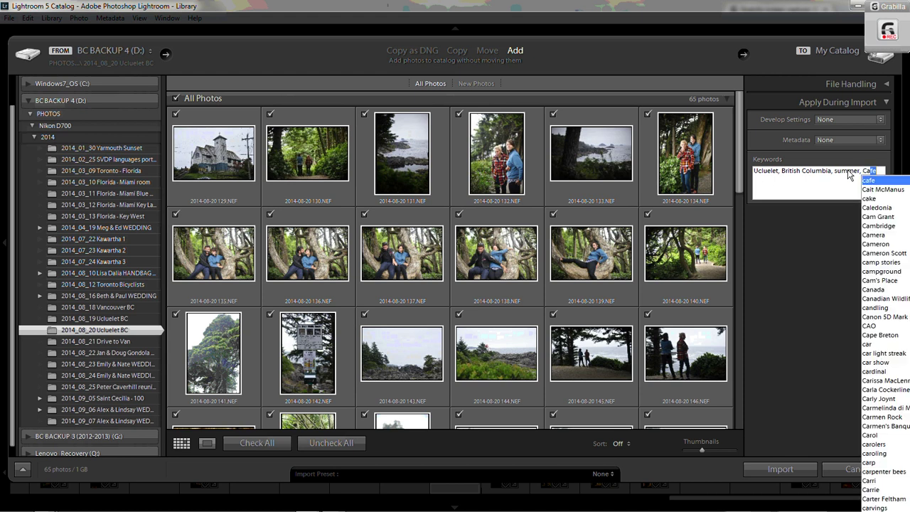
{"action": "type", "text": "nada"}
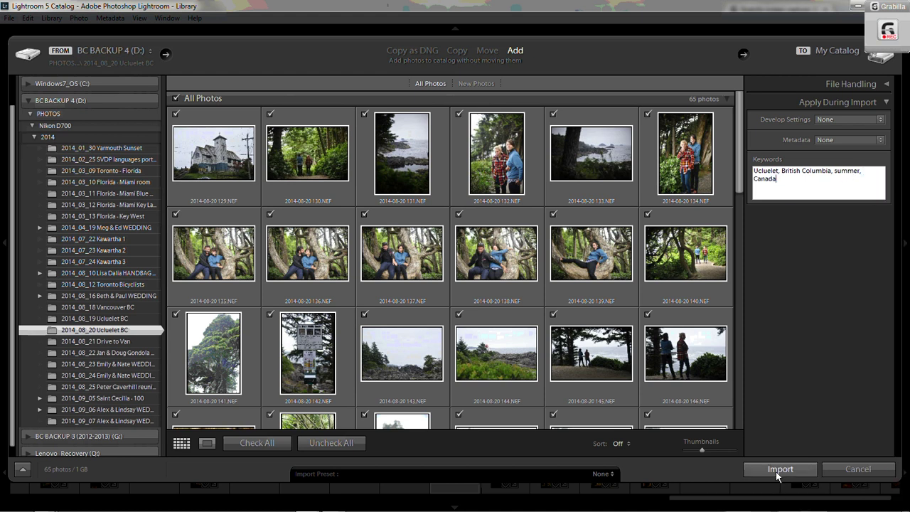
{"action": "left_click", "coordinate": [775, 471]}
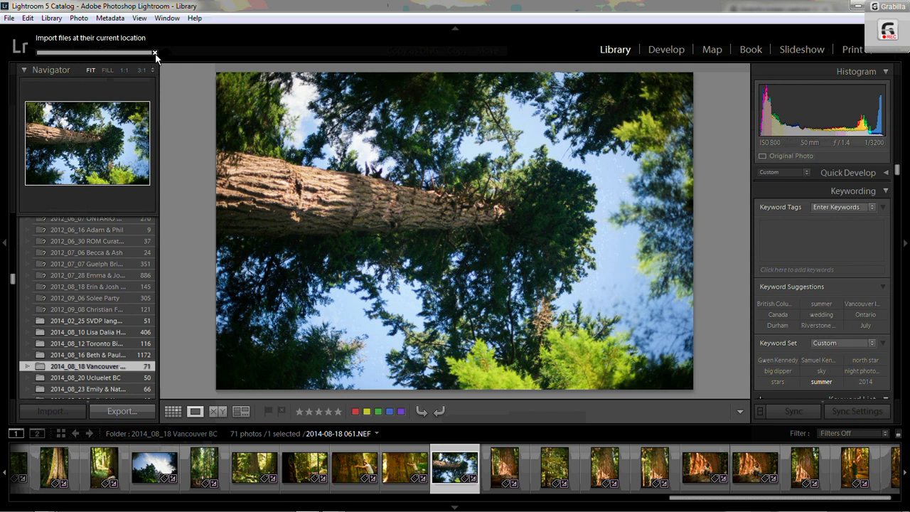
Show the 65 imported photos of the 2014_08_20 Ucluelet BC folder in the Library.
{"action": "scroll", "coordinate": [105, 305], "scroll_direction": "down", "scroll_amount": 3}
{"action": "left_click", "coordinate": [105, 282]}
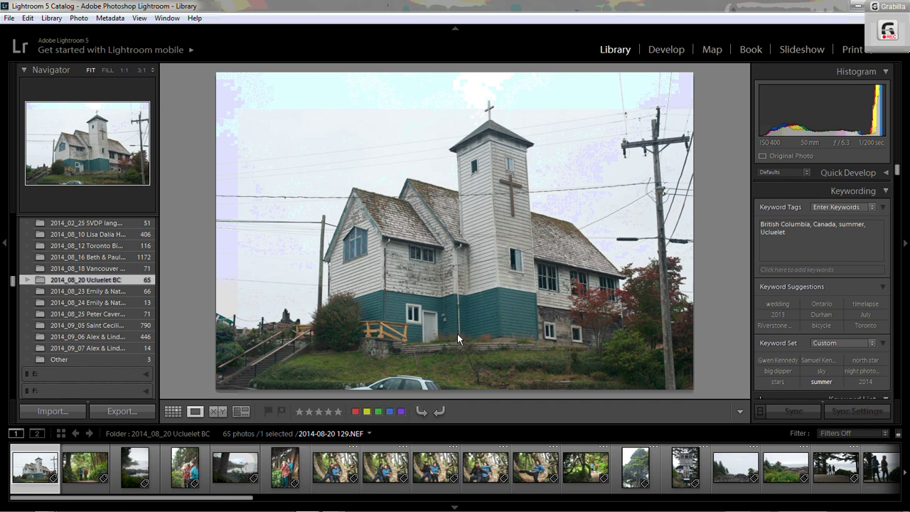
Open the church photo 2014-08-20 129.NEF in Develop and expand its Camera Calibration panel.
{"action": "left_click", "coordinate": [674, 54]}
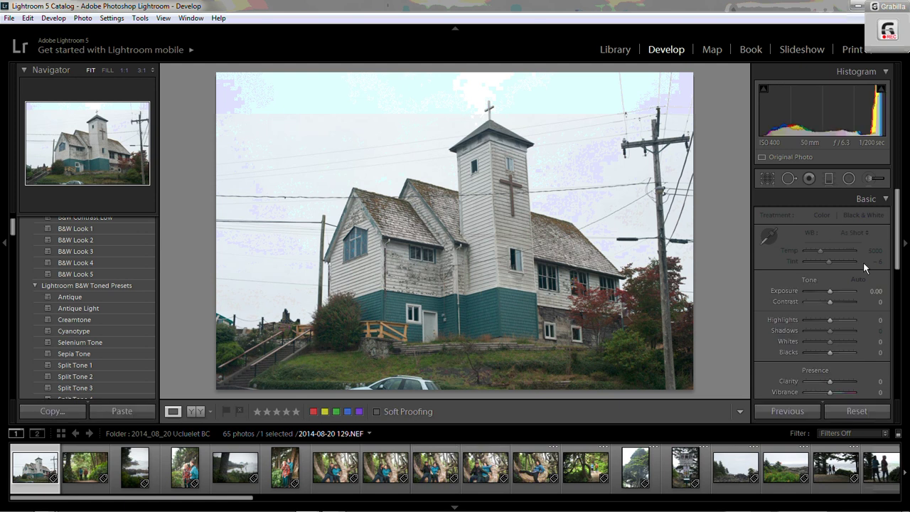
{"action": "left_click_drag", "start_coordinate": [897, 256], "coordinate": [896, 359]}
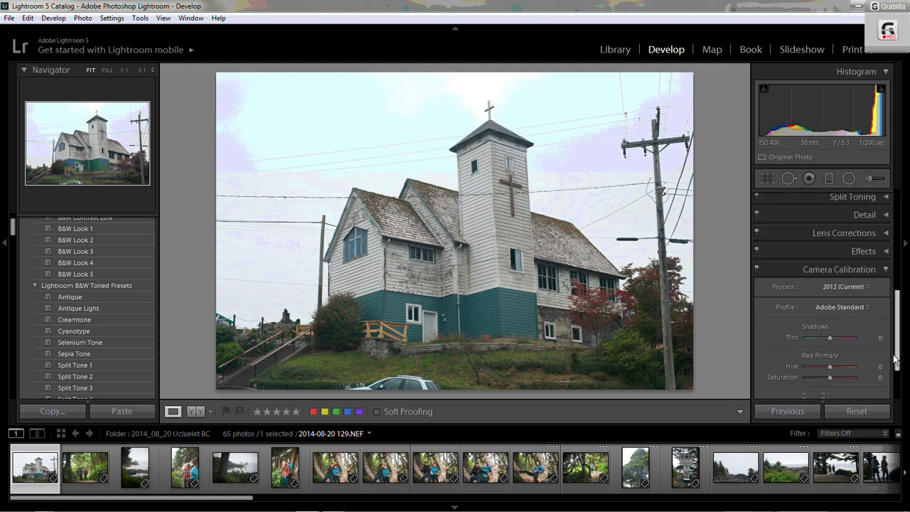
{"action": "scroll", "coordinate": [856, 242], "scroll_direction": "down", "scroll_amount": 1}
{"action": "left_click", "coordinate": [874, 255]}
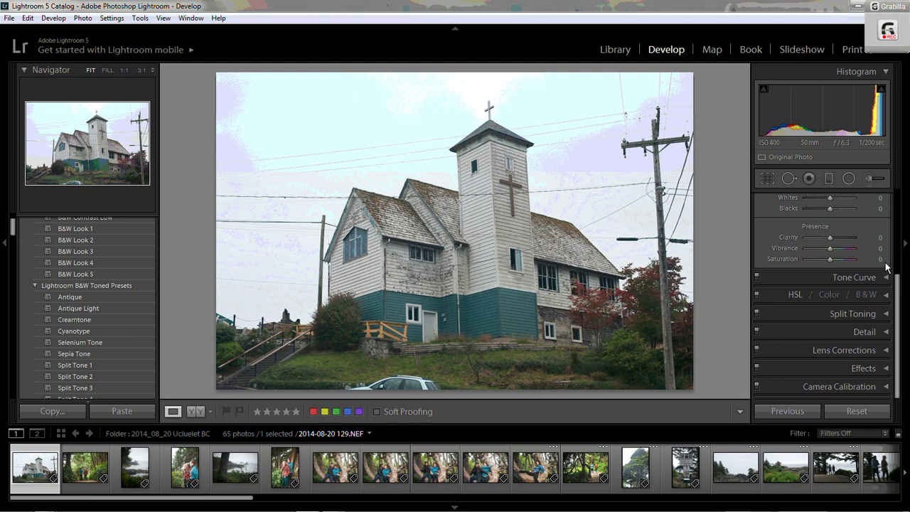
{"action": "left_click_drag", "start_coordinate": [898, 292], "coordinate": [899, 245]}
{"action": "scroll", "coordinate": [897, 245], "scroll_direction": "down", "scroll_amount": 5}
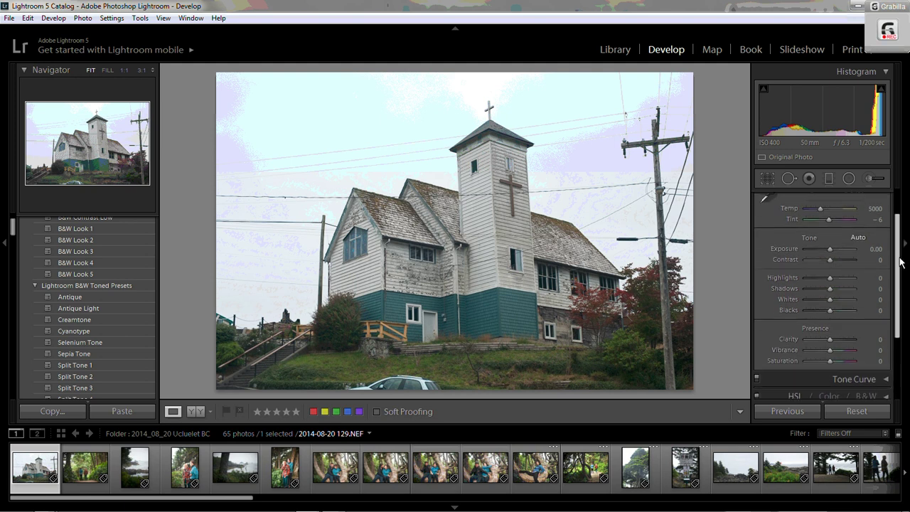
{"action": "left_click", "coordinate": [886, 387]}
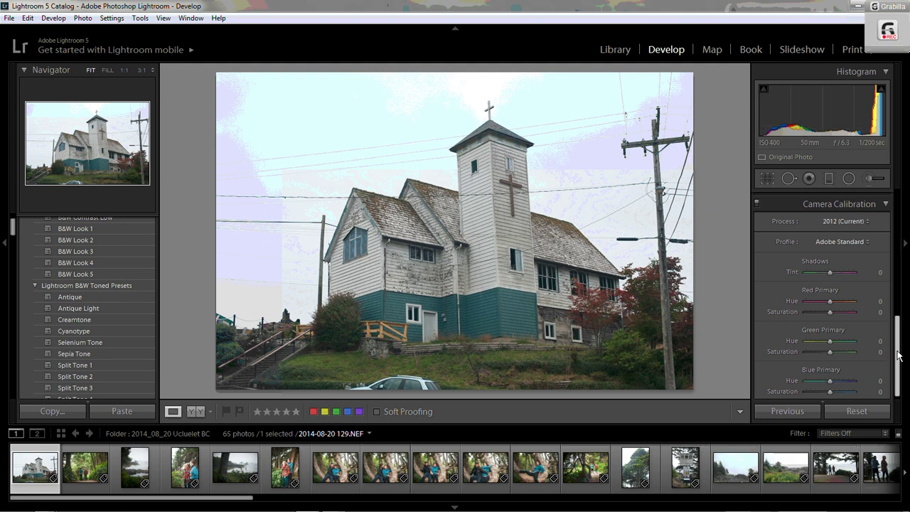
{"action": "left_click_drag", "start_coordinate": [898, 355], "coordinate": [901, 345]}
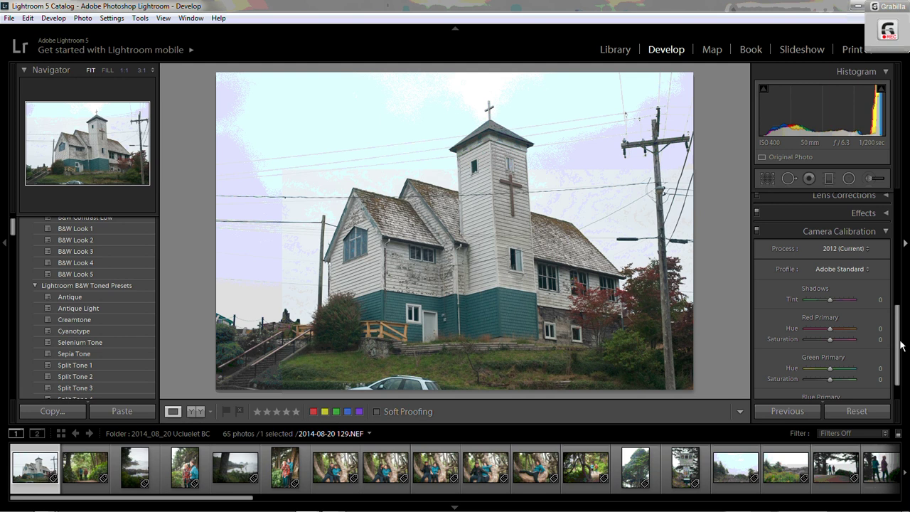
Change the church photo's calibration profile from Adobe Standard to Camera Vivid.
{"action": "left_click", "coordinate": [850, 268]}
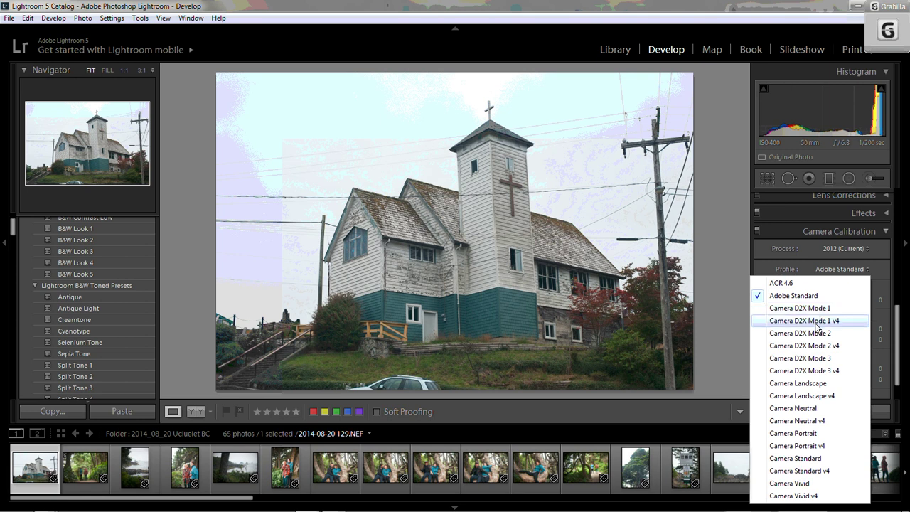
{"action": "left_click", "coordinate": [798, 483]}
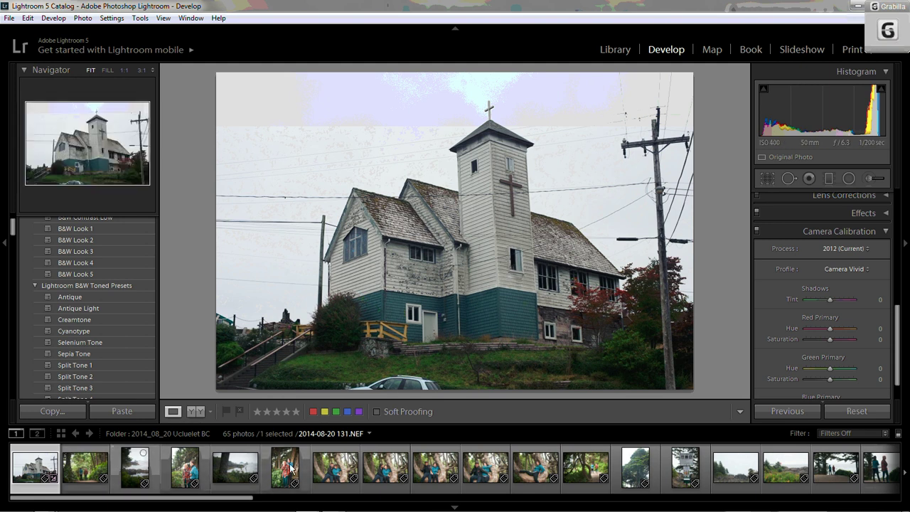
Open photo 2014-08-20 193.NEF from the filmstrip and select all 65 photos with Ctrl+A.
{"action": "scroll", "coordinate": [290, 465], "scroll_direction": "down", "scroll_amount": 15}
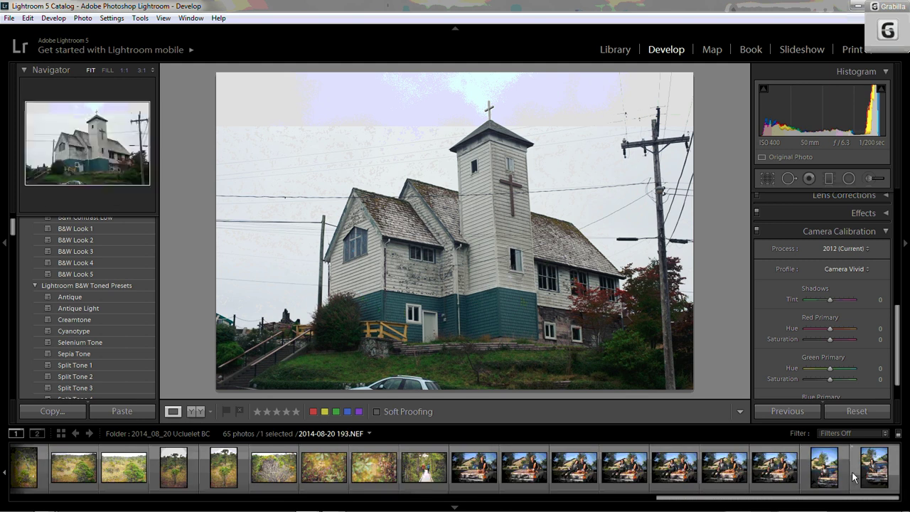
{"action": "left_click", "coordinate": [873, 469]}
{"action": "scroll", "coordinate": [277, 470], "scroll_direction": "up", "scroll_amount": 2}
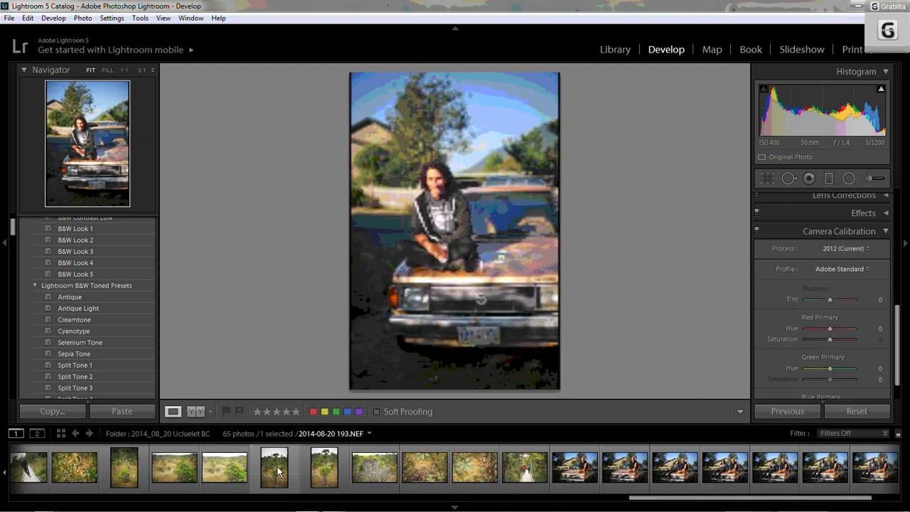
{"action": "scroll", "coordinate": [277, 471], "scroll_direction": "up", "scroll_amount": 4}
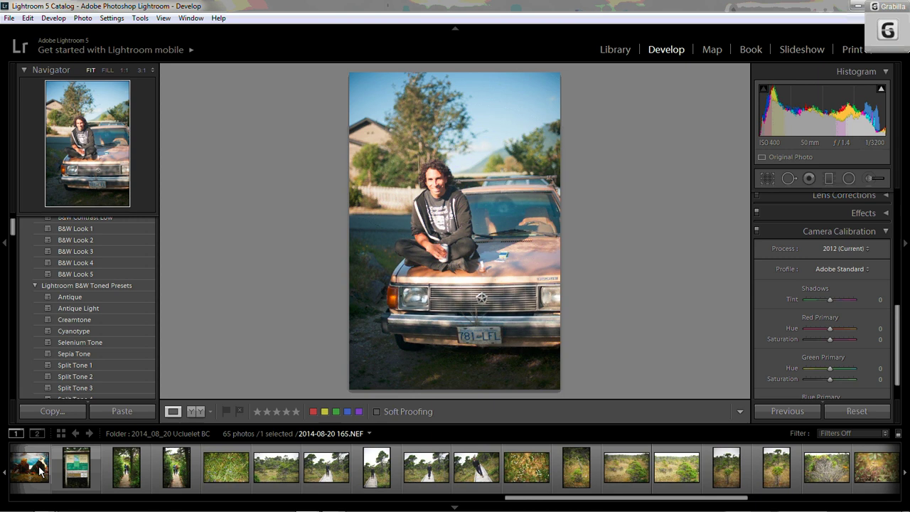
{"action": "scroll", "coordinate": [40, 470], "scroll_direction": "up", "scroll_amount": 10}
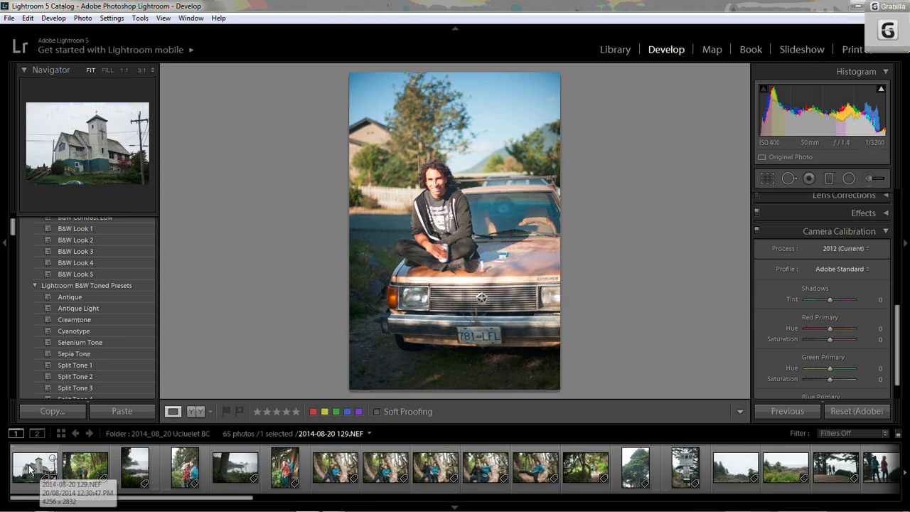
{"action": "key", "text": "ctrl+a"}
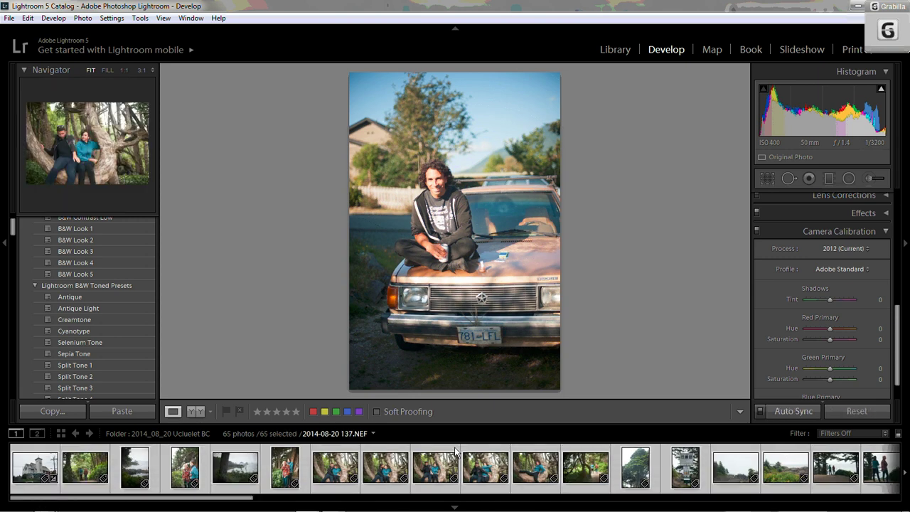
{"action": "left_click", "coordinate": [28, 19]}
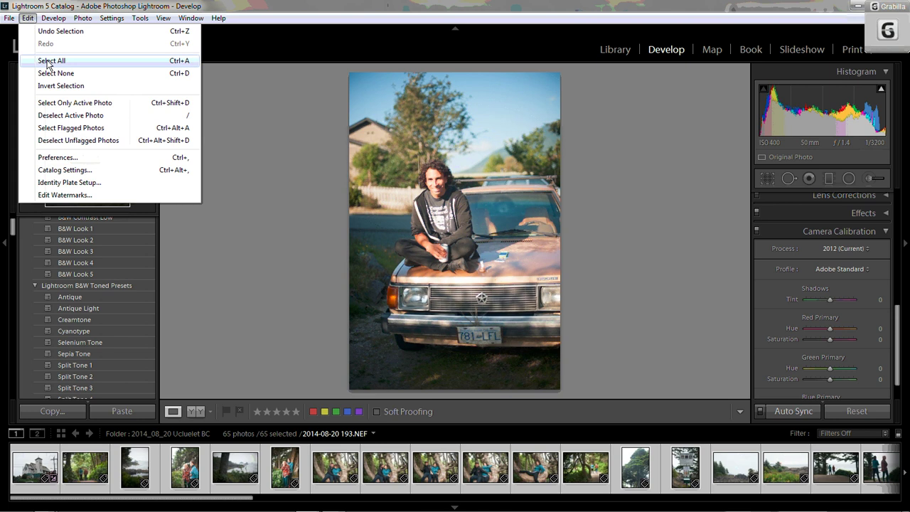
Apply the Camera Vivid calibration profile to all 65 selected photos with Auto Sync.
{"action": "left_click", "coordinate": [848, 269]}
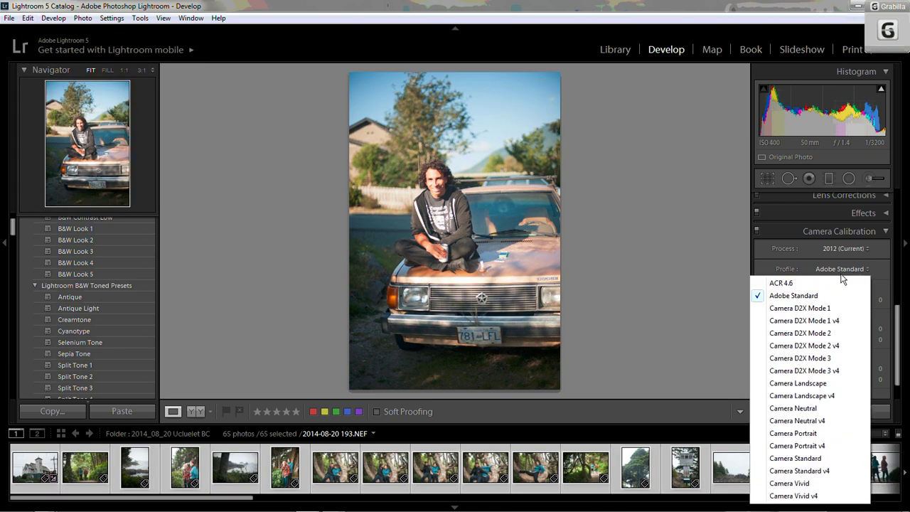
{"action": "left_click", "coordinate": [797, 484]}
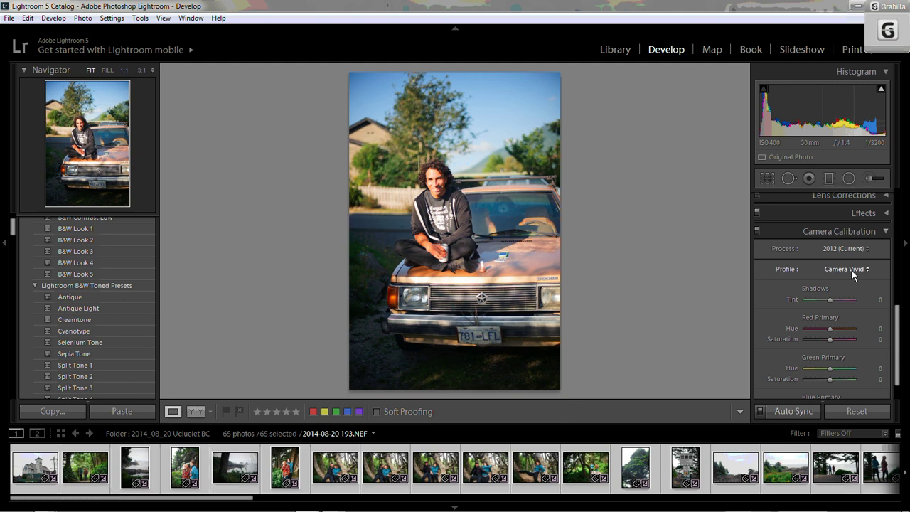
{"action": "scroll", "coordinate": [628, 462], "scroll_direction": "down", "scroll_amount": 10}
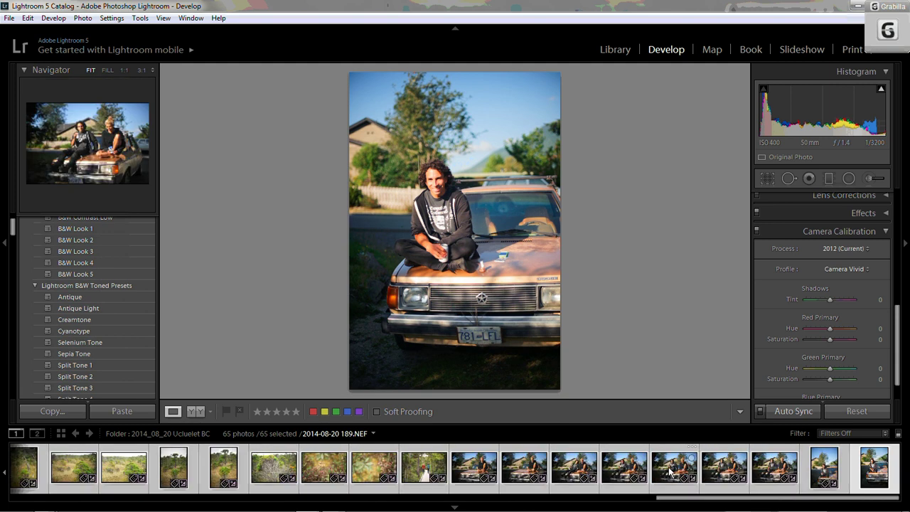
Step through photos 189 to 191 and back to 189, the couple on the car.
{"action": "left_click", "coordinate": [670, 472]}
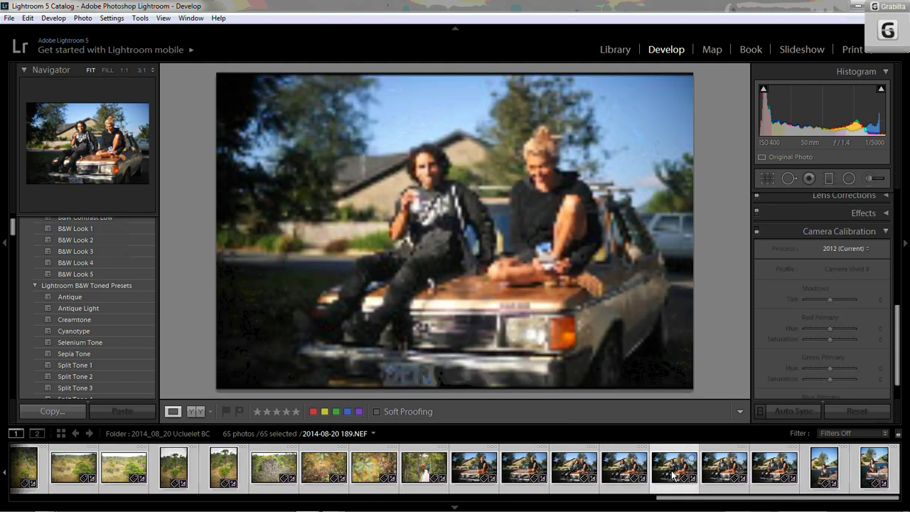
{"action": "key", "text": "Right"}
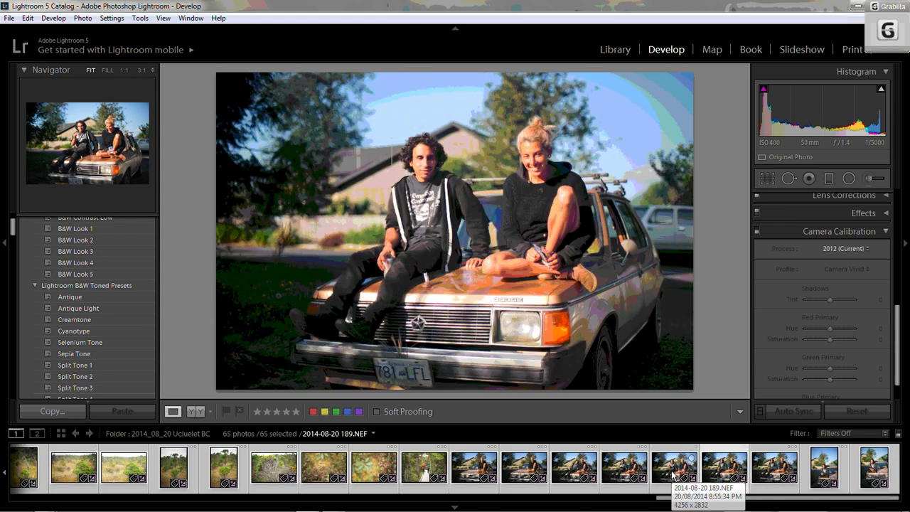
{"action": "key", "text": "Right"}
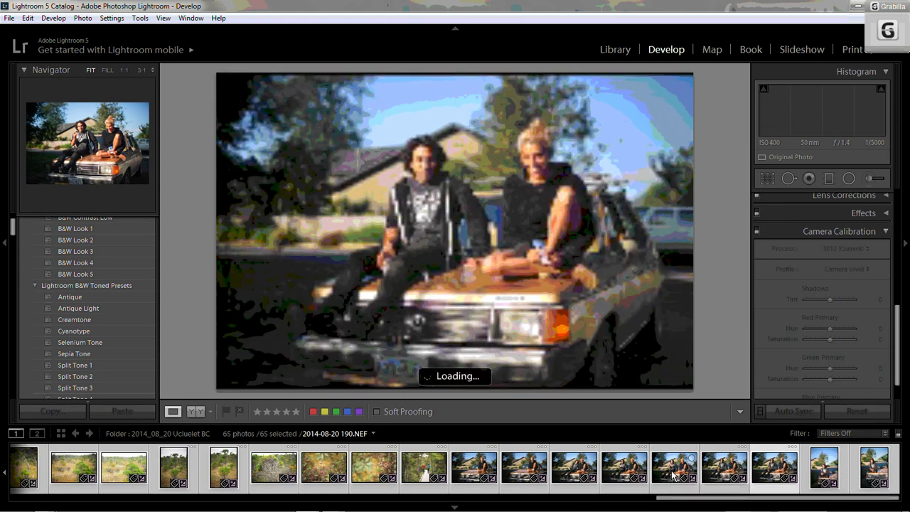
{"action": "key", "text": "Right"}
{"action": "key", "text": "Right"}
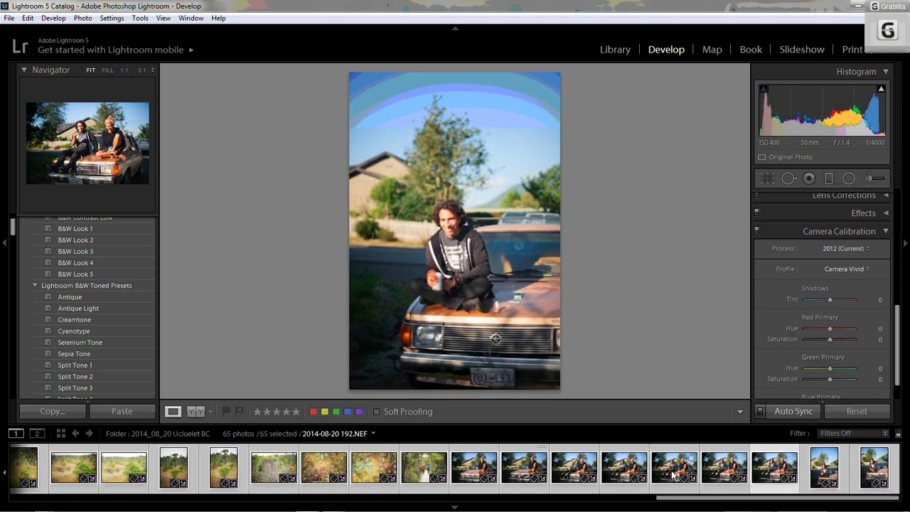
{"action": "left_click", "coordinate": [674, 474]}
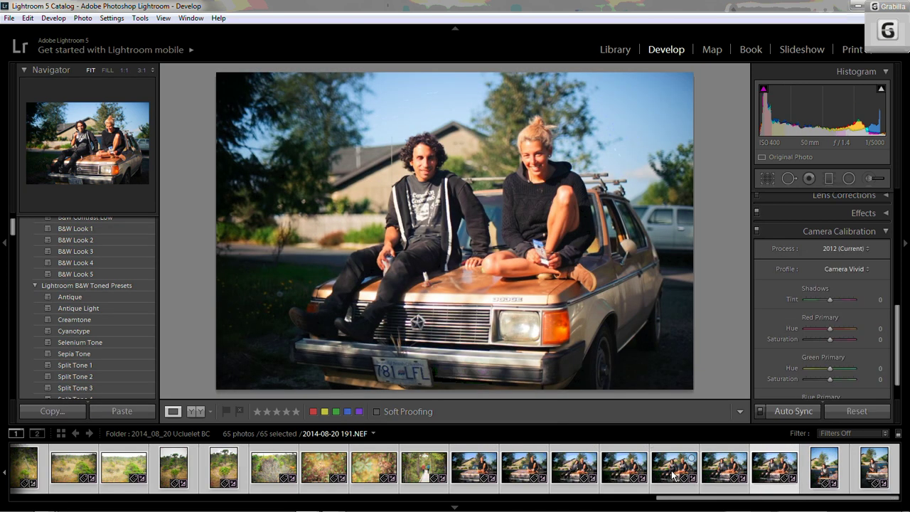
{"action": "key", "text": "Left"}
{"action": "key", "text": "Left"}
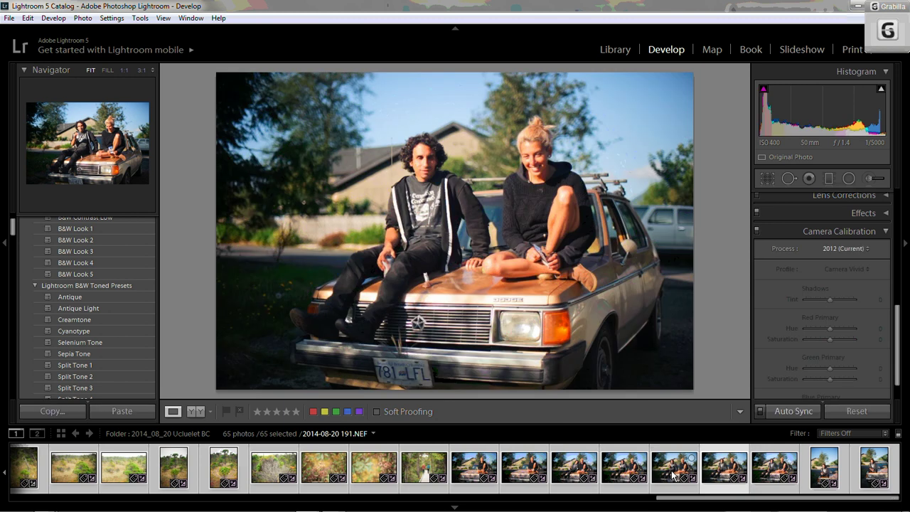
{"action": "key", "text": "Left"}
{"action": "key", "text": "Left"}
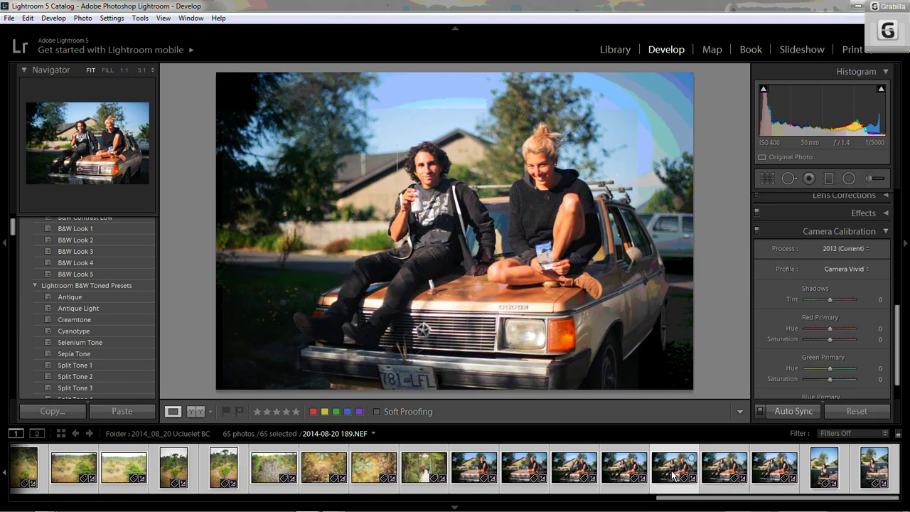
Inspect the man's and woman's faces at 1:1 zoom, then return to Fit view.
{"action": "left_click", "coordinate": [424, 178]}
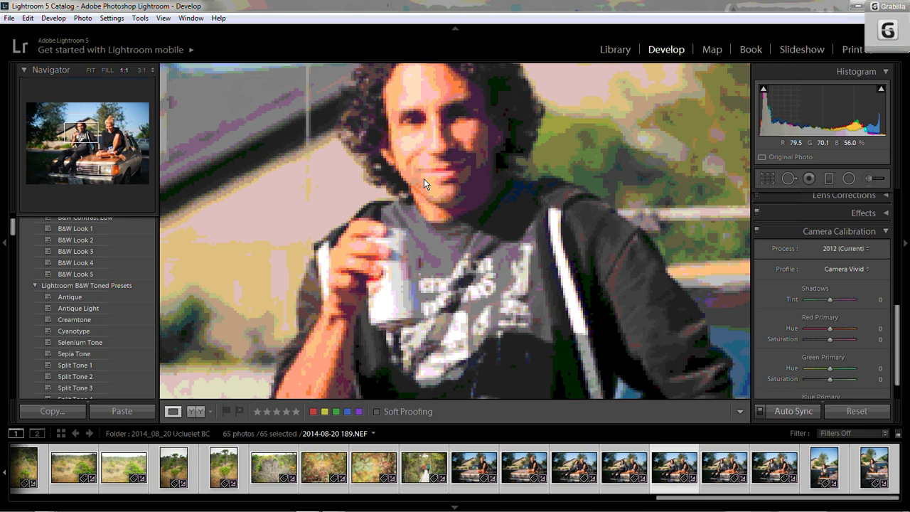
{"action": "left_click_drag", "start_coordinate": [515, 190], "coordinate": [201, 262]}
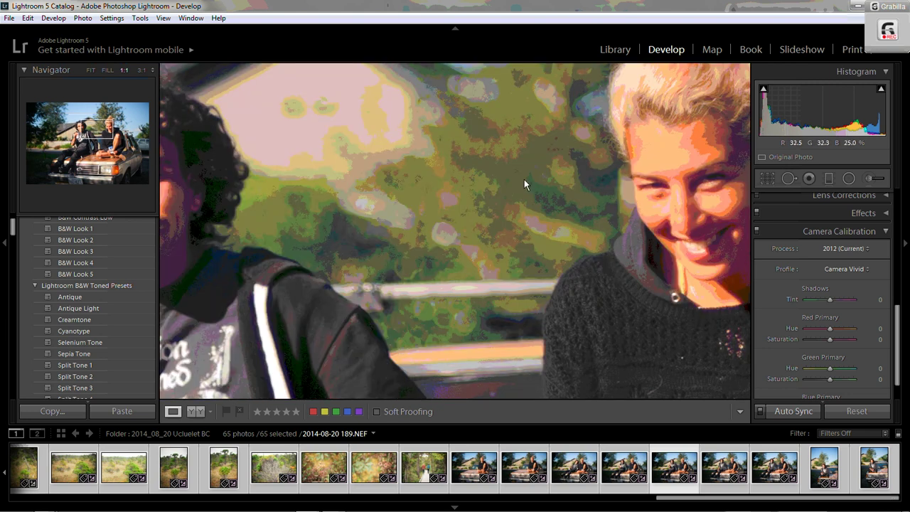
{"action": "left_click", "coordinate": [506, 251]}
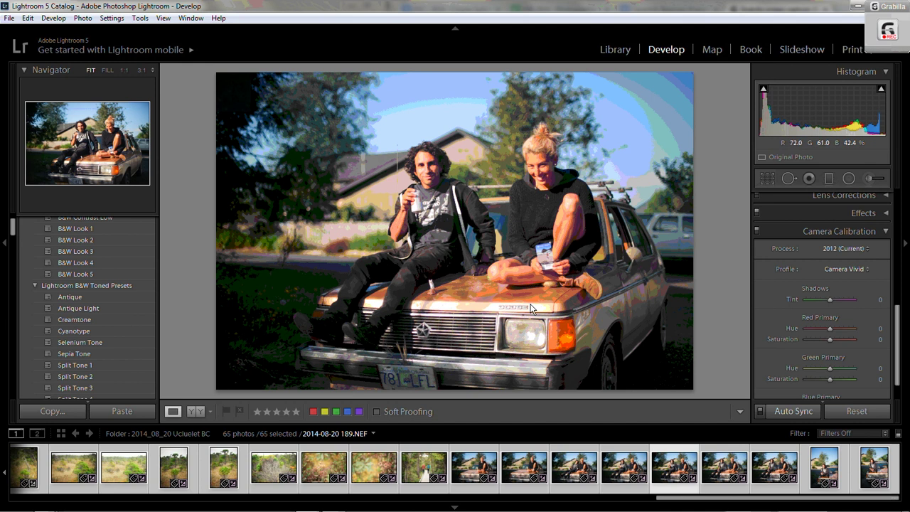